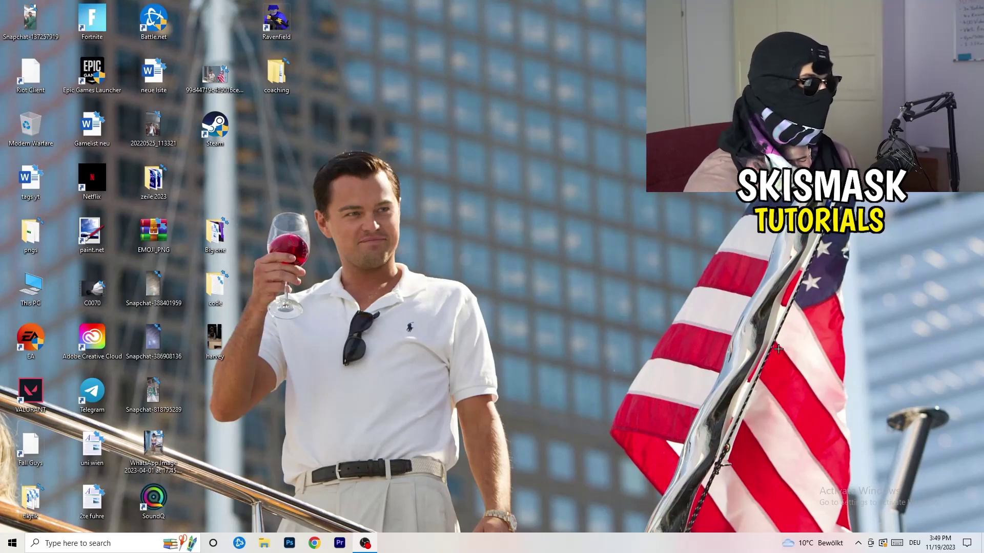
Drag the Steam shortcut to the centre of the desktop and open its context menu.
{"action": "left_click_drag", "start_coordinate": [213, 128], "coordinate": [523, 185]}
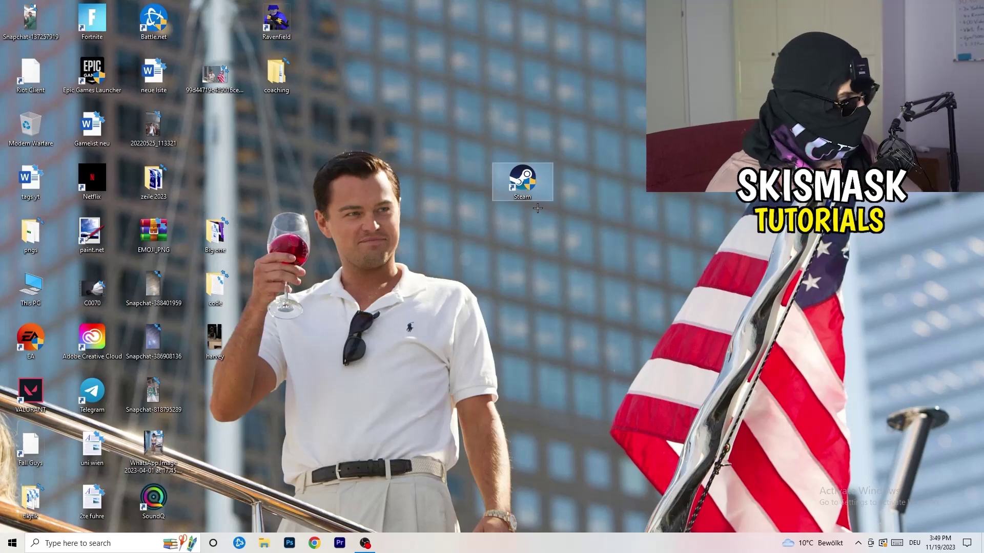
{"action": "right_click", "coordinate": [526, 184]}
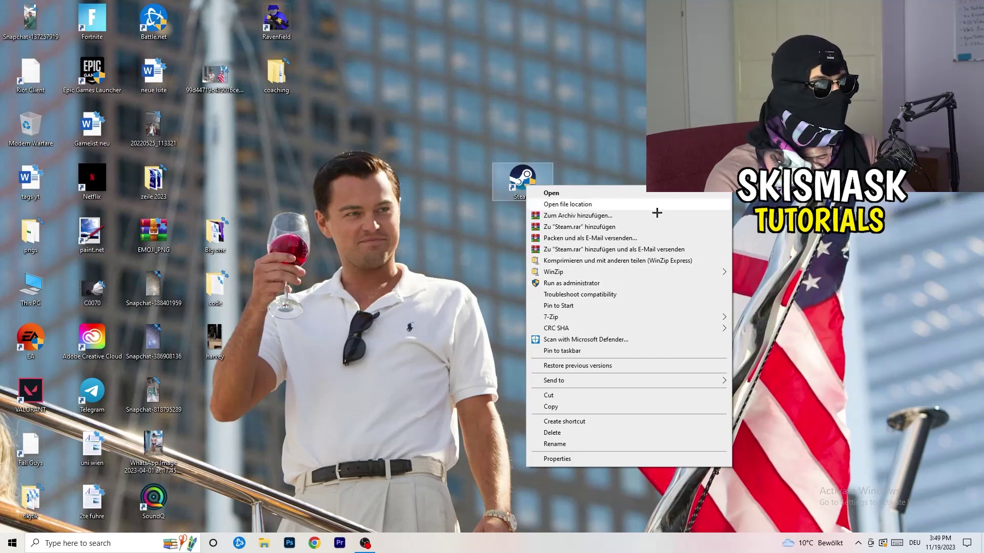
In Steam's Properties, set Windows 8 compatibility mode with Run as administrator and save with OK.
{"action": "left_click", "coordinate": [569, 461]}
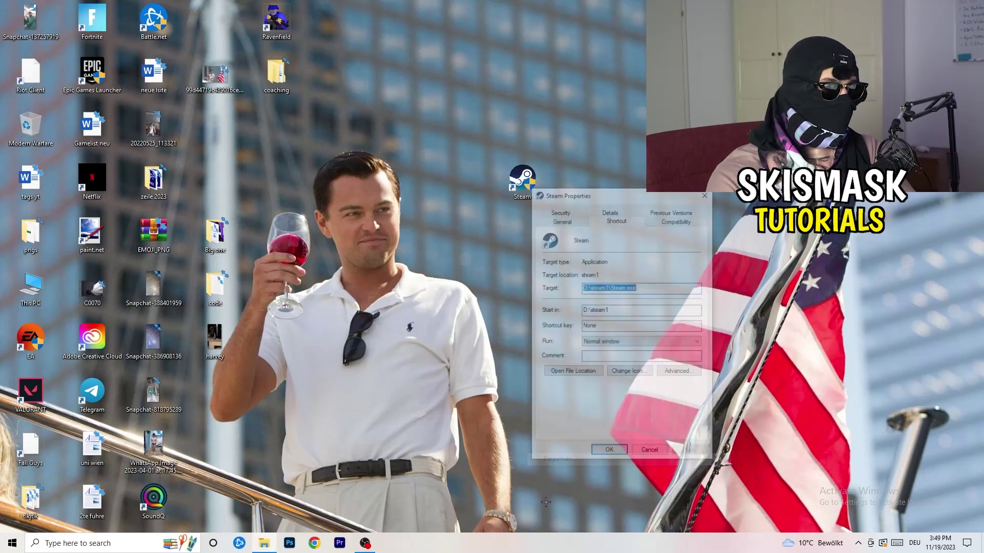
{"action": "left_click_drag", "start_coordinate": [613, 190], "coordinate": [434, 147]}
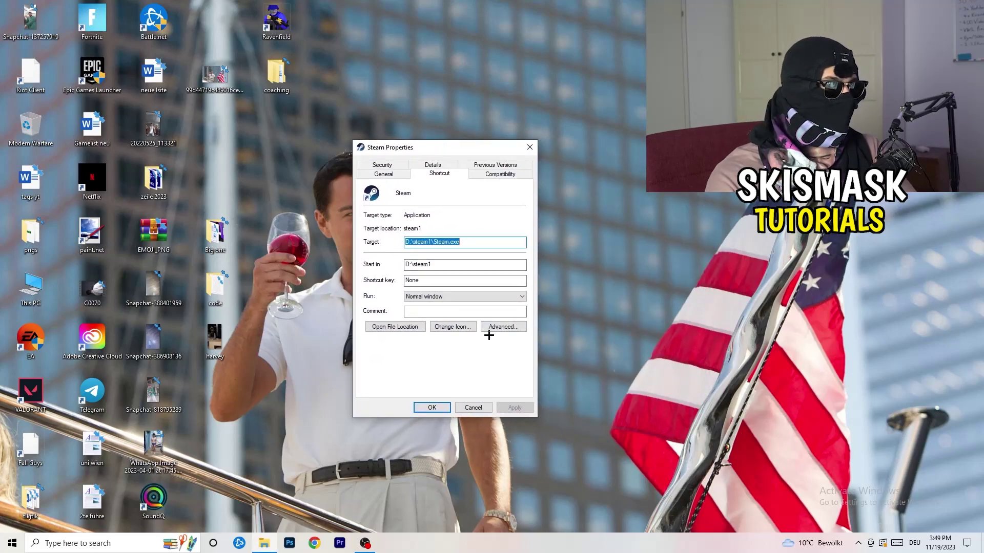
{"action": "left_click", "coordinate": [500, 174]}
{"action": "left_click_drag", "start_coordinate": [453, 151], "coordinate": [568, 107]}
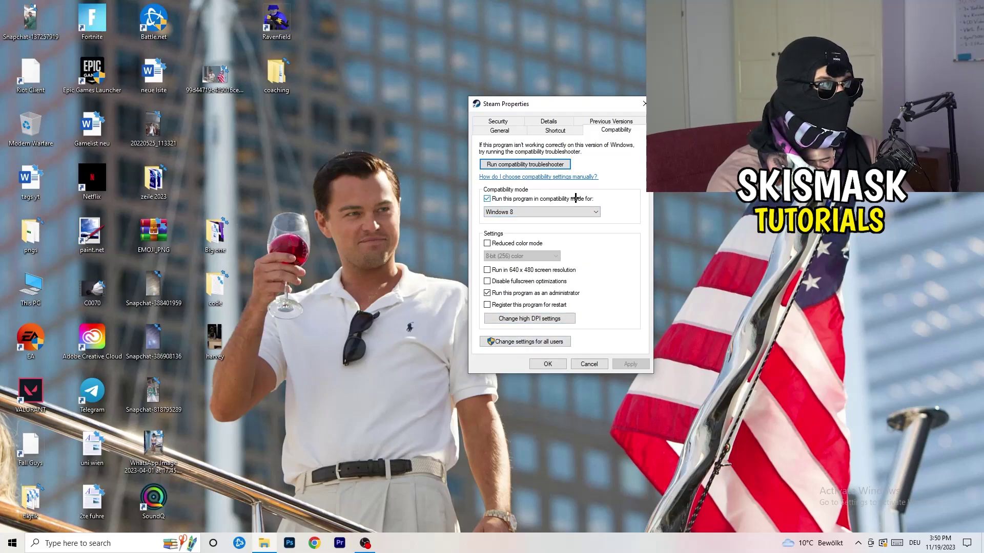
{"action": "left_click", "coordinate": [590, 211]}
{"action": "left_click", "coordinate": [641, 202]}
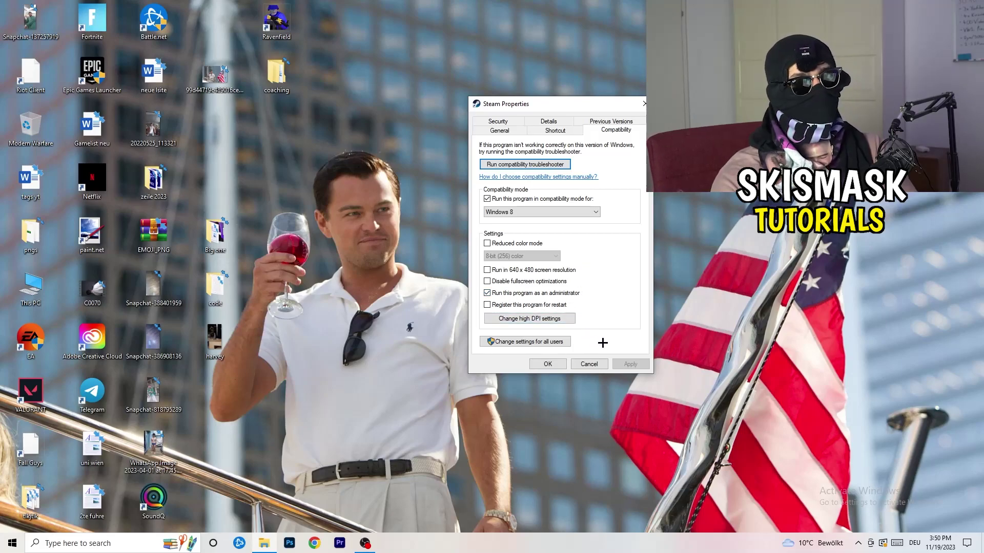
{"action": "left_click", "coordinate": [547, 364]}
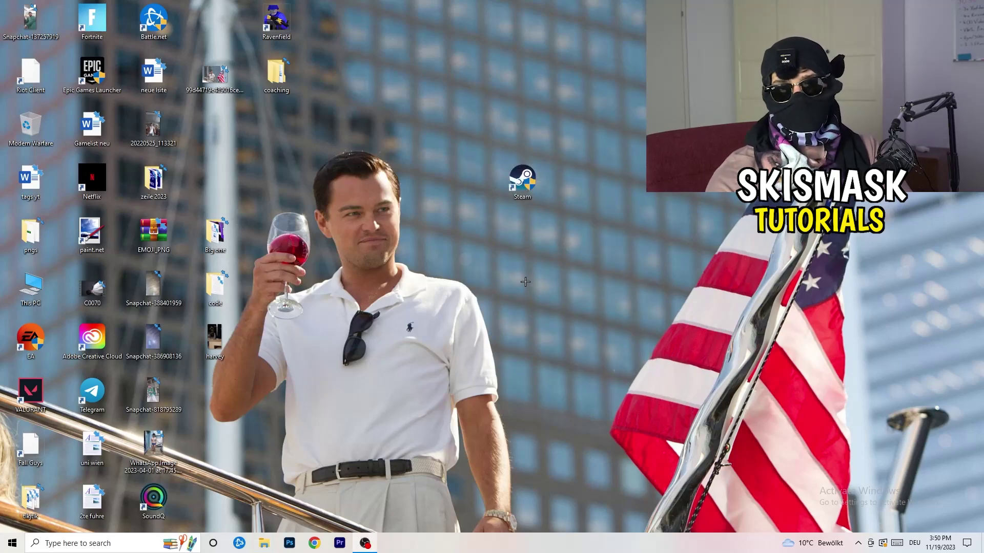
Drag the Steam shortcut left beside the other icons and recheck its Windows 8/administrator compatibility.
{"action": "left_click_drag", "start_coordinate": [523, 182], "coordinate": [464, 183]}
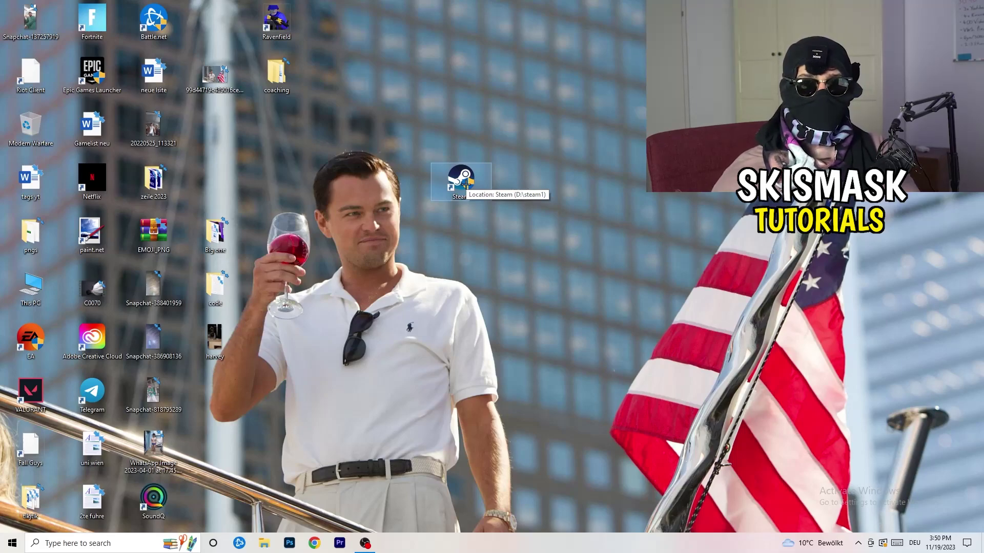
{"action": "left_click_drag", "start_coordinate": [466, 184], "coordinate": [341, 186]}
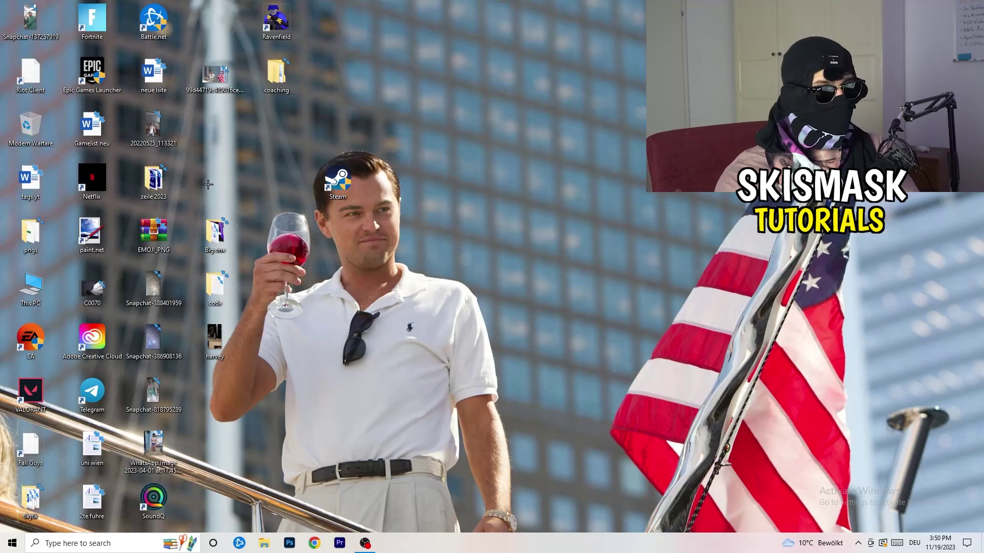
{"action": "right_click", "coordinate": [339, 191]}
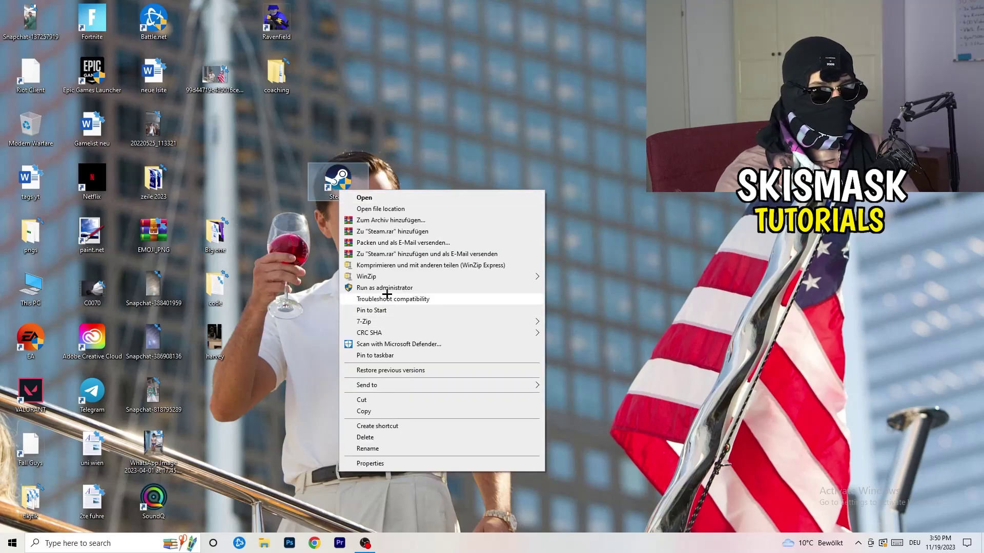
{"action": "left_click", "coordinate": [370, 464]}
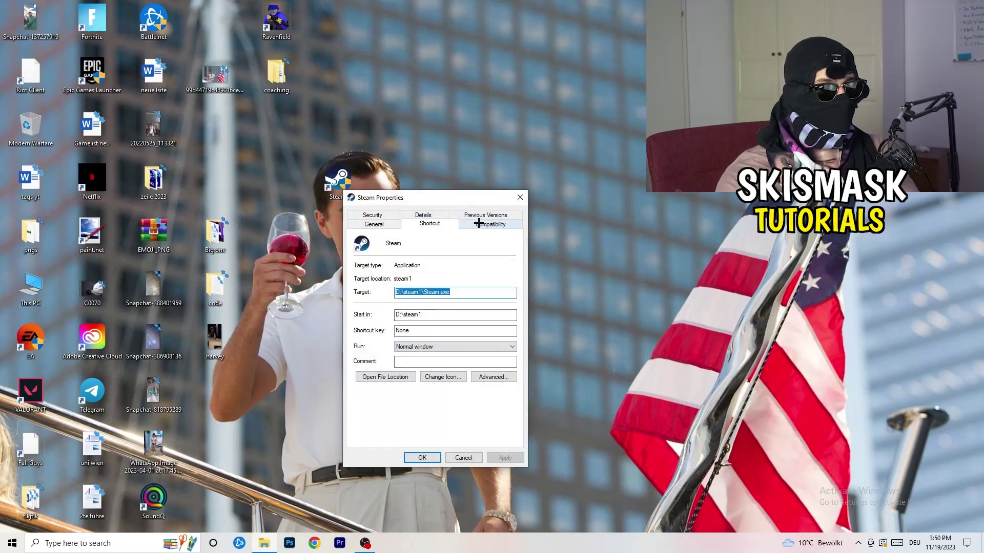
{"action": "left_click", "coordinate": [510, 222]}
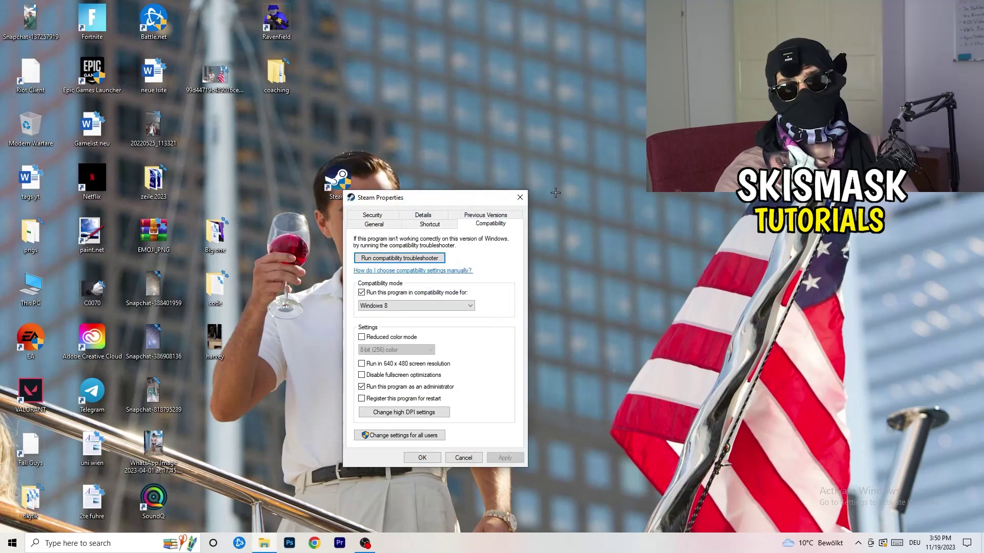
{"action": "left_click", "coordinate": [520, 198]}
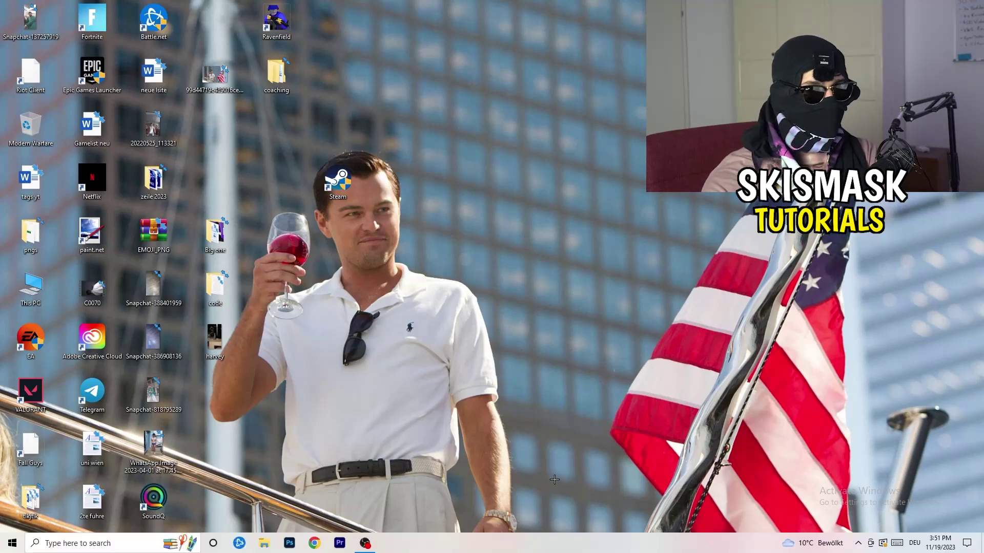
Launch Task Manager from the taskbar, maximize it, and show the Details process list.
{"action": "right_click", "coordinate": [500, 546]}
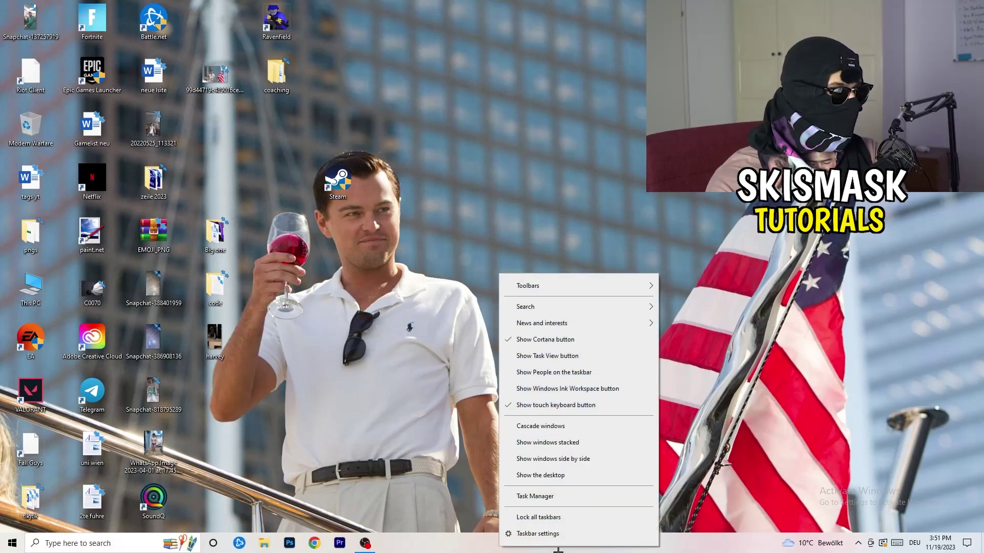
{"action": "left_click", "coordinate": [548, 497]}
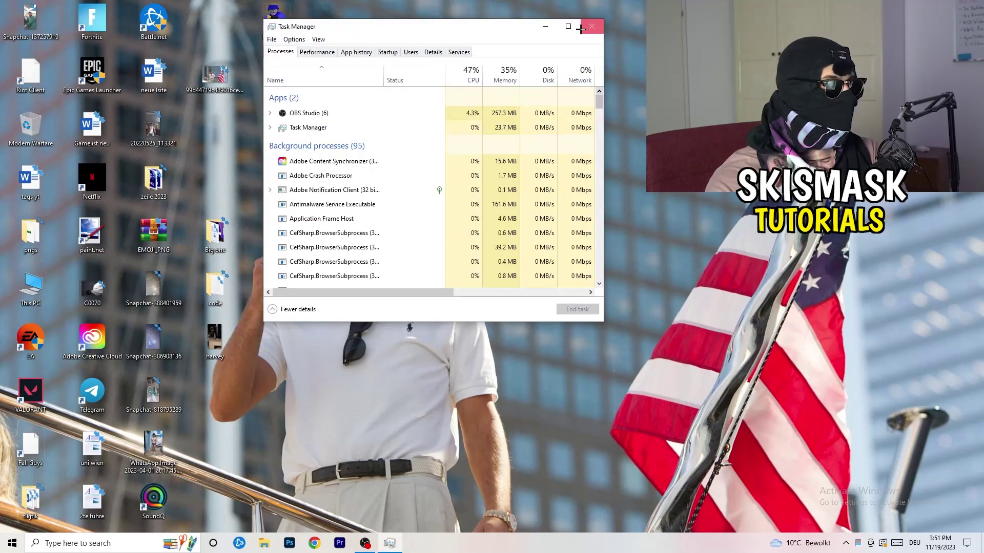
{"action": "left_click", "coordinate": [572, 23]}
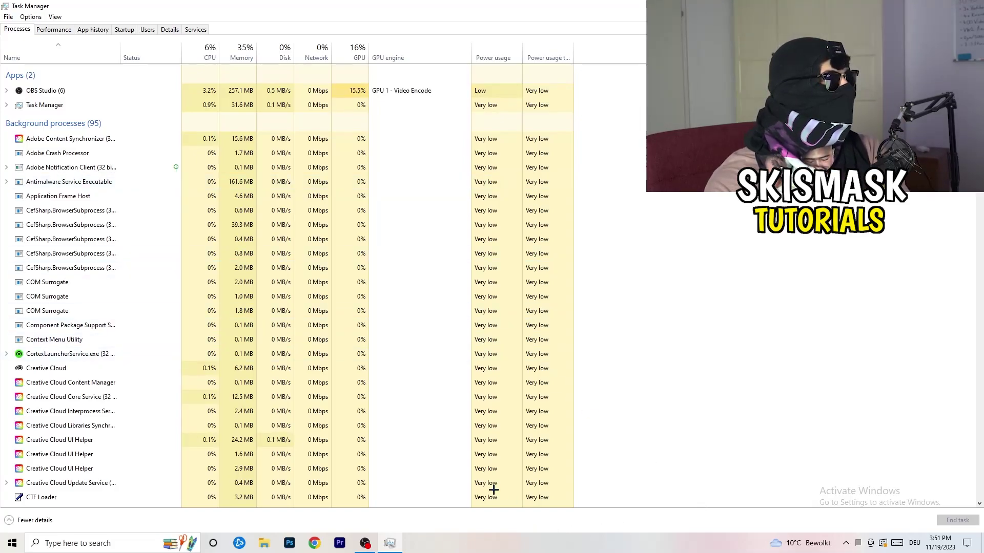
{"action": "left_click", "coordinate": [169, 30]}
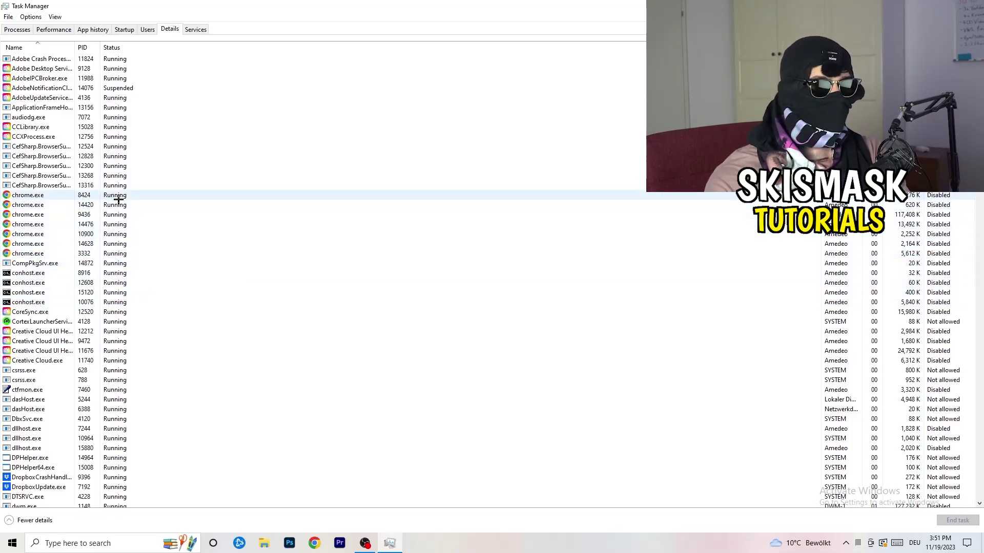
Leave the Creative Cloud UI Helper priority at Normal and switch to the Startup apps list.
{"action": "scroll", "coordinate": [137, 226], "scroll_direction": "down", "scroll_amount": 3}
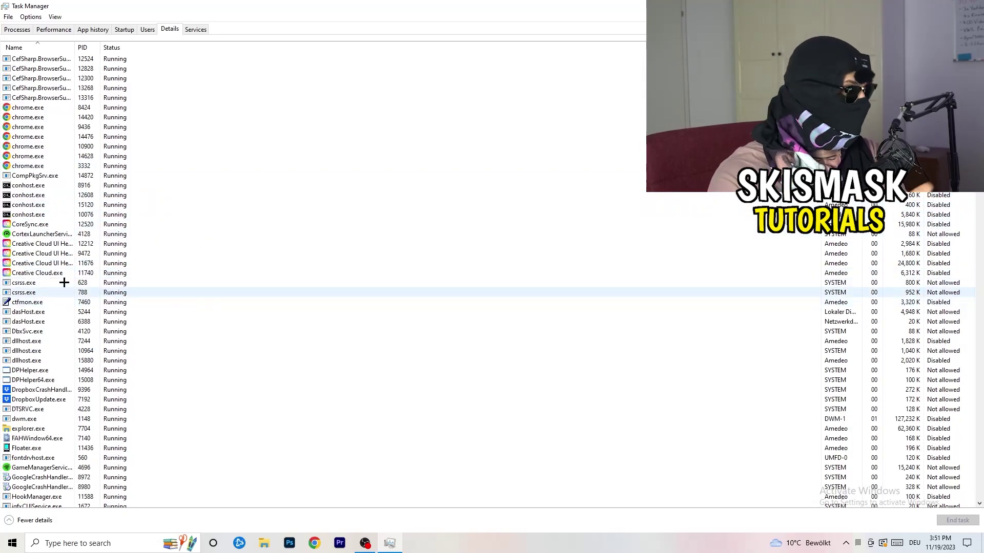
{"action": "right_click", "coordinate": [41, 262]}
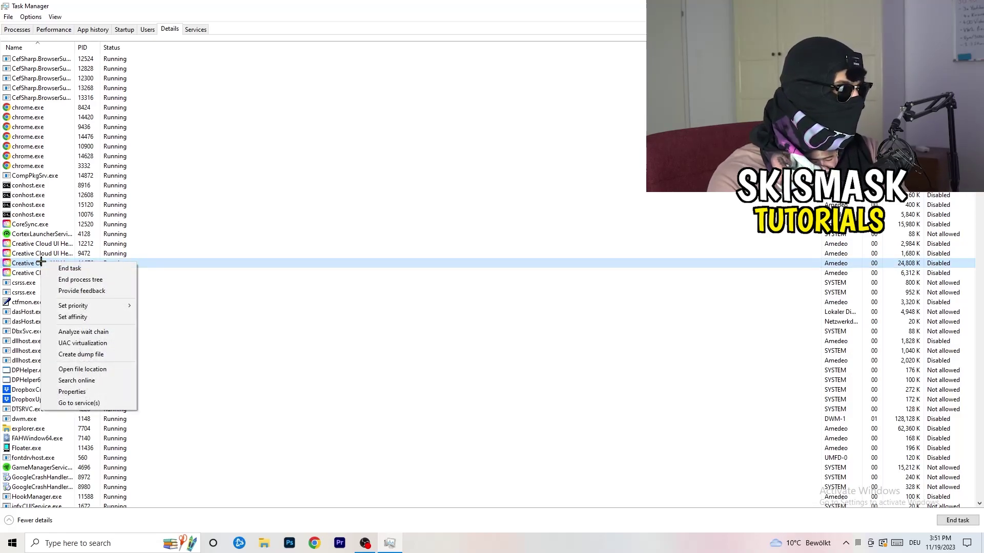
{"action": "mouse_move", "coordinate": [88, 307]}
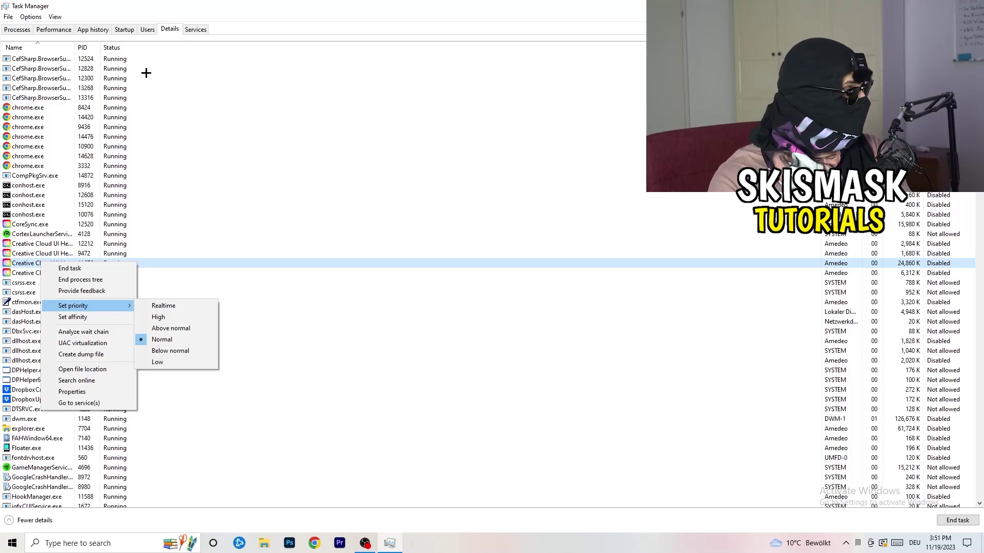
{"action": "left_click", "coordinate": [130, 29]}
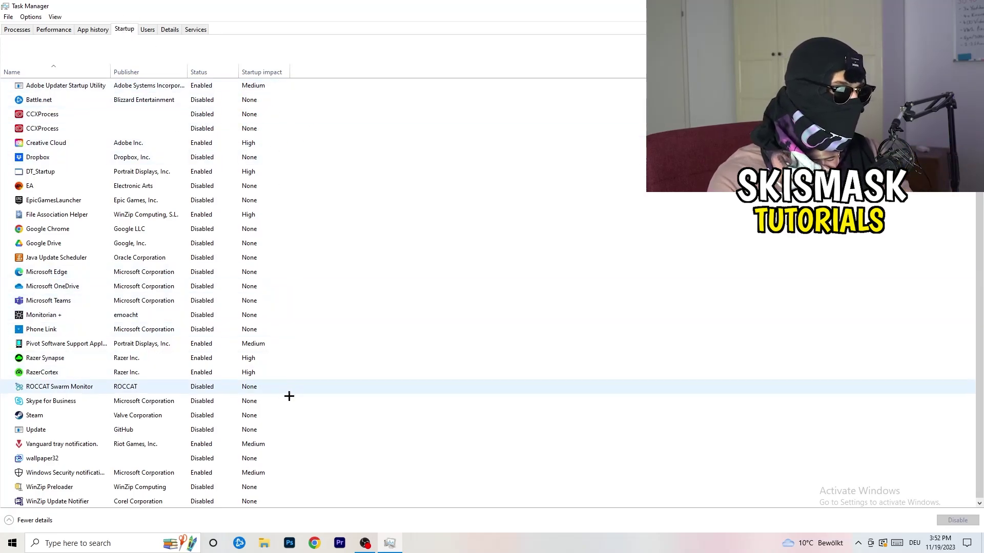
Check the File Association Helper startup entry and leave it enabled.
{"action": "scroll", "coordinate": [293, 454], "scroll_direction": "down", "scroll_amount": 1}
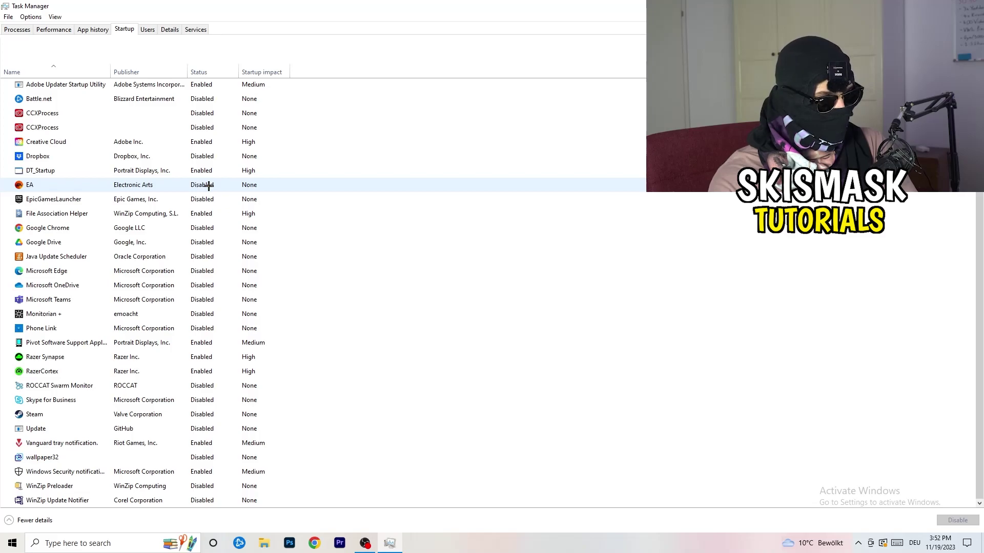
{"action": "right_click", "coordinate": [210, 214]}
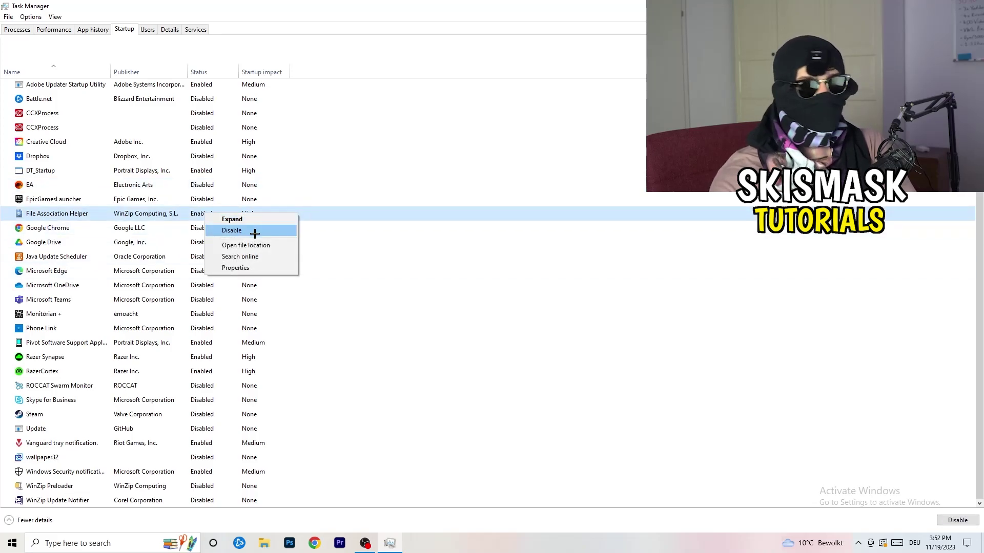
{"action": "left_click", "coordinate": [402, 75]}
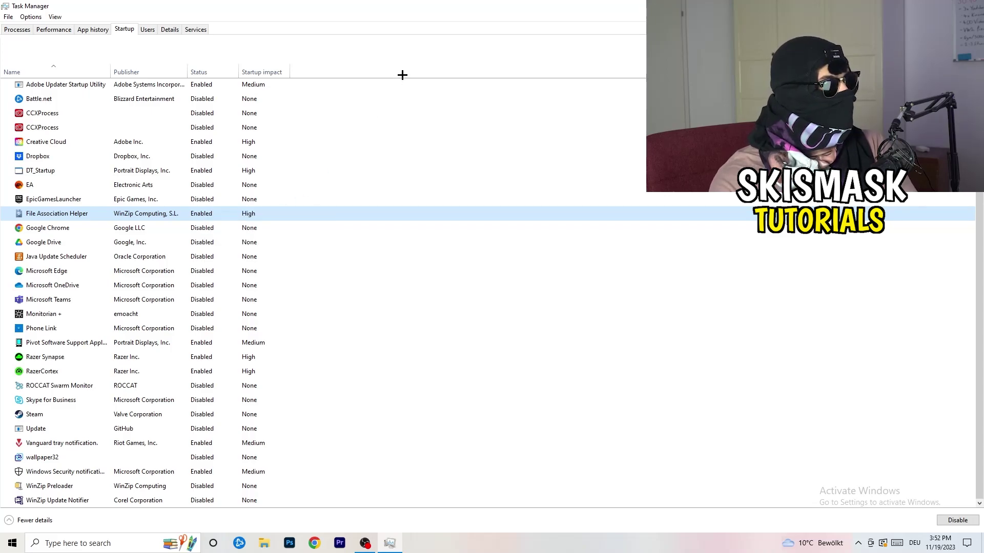
Back on the Processes tab, sort processes by CPU, then by GPU usage.
{"action": "left_click", "coordinate": [17, 29]}
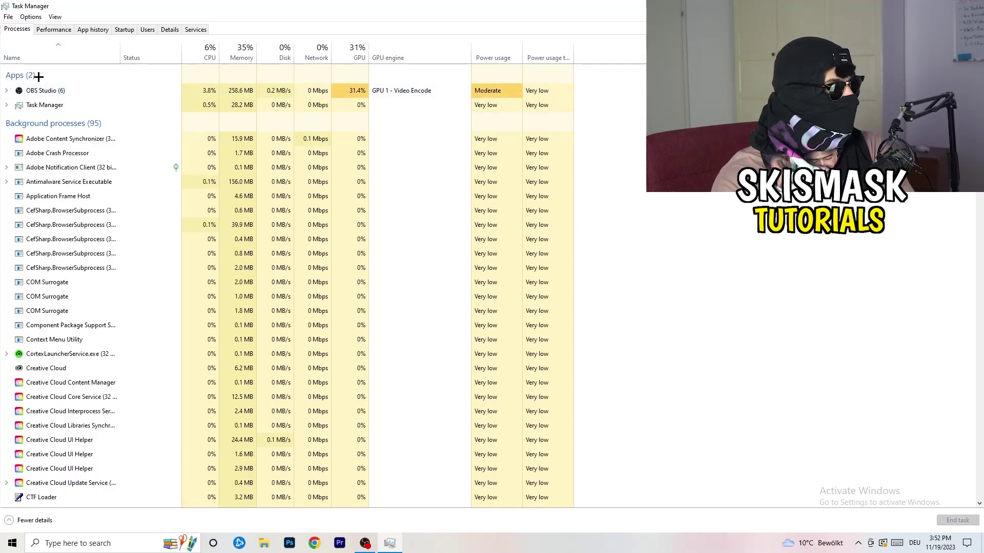
{"action": "left_click", "coordinate": [210, 46]}
{"action": "left_click", "coordinate": [357, 47]}
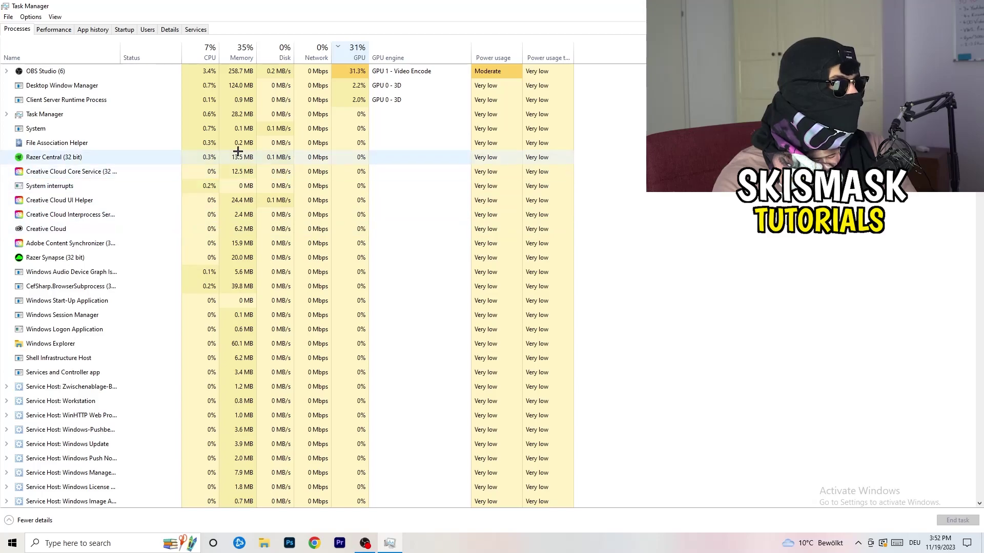
Re-sort by GPU, review the Windows Search Indexer without ending it, and close Task Manager.
{"action": "left_click", "coordinate": [355, 54]}
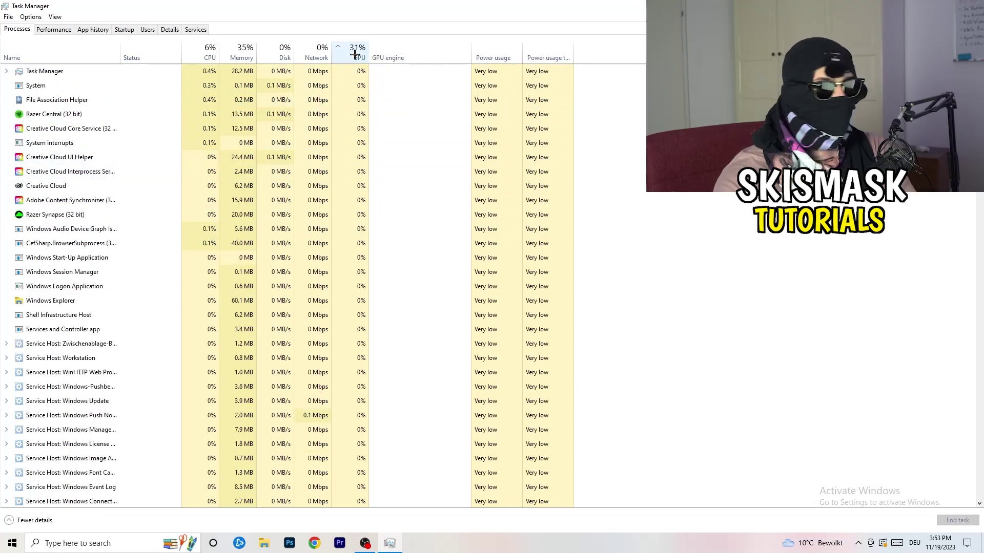
{"action": "scroll", "coordinate": [358, 125], "scroll_direction": "down", "scroll_amount": 13}
{"action": "scroll", "coordinate": [363, 163], "scroll_direction": "up", "scroll_amount": 7}
{"action": "scroll", "coordinate": [363, 163], "scroll_direction": "up", "scroll_amount": 6}
{"action": "scroll", "coordinate": [363, 159], "scroll_direction": "down", "scroll_amount": 17}
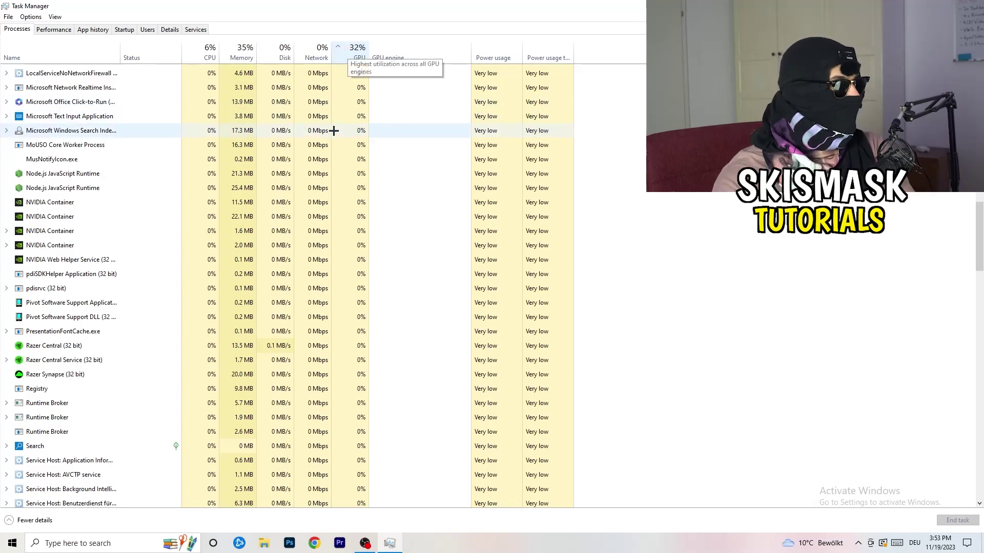
{"action": "right_click", "coordinate": [334, 128]}
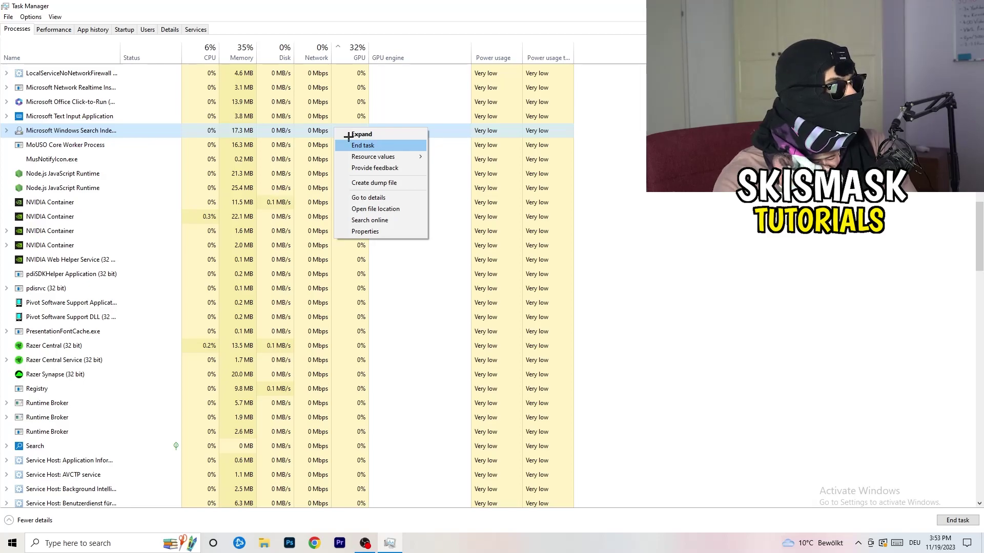
{"action": "left_click", "coordinate": [205, 52]}
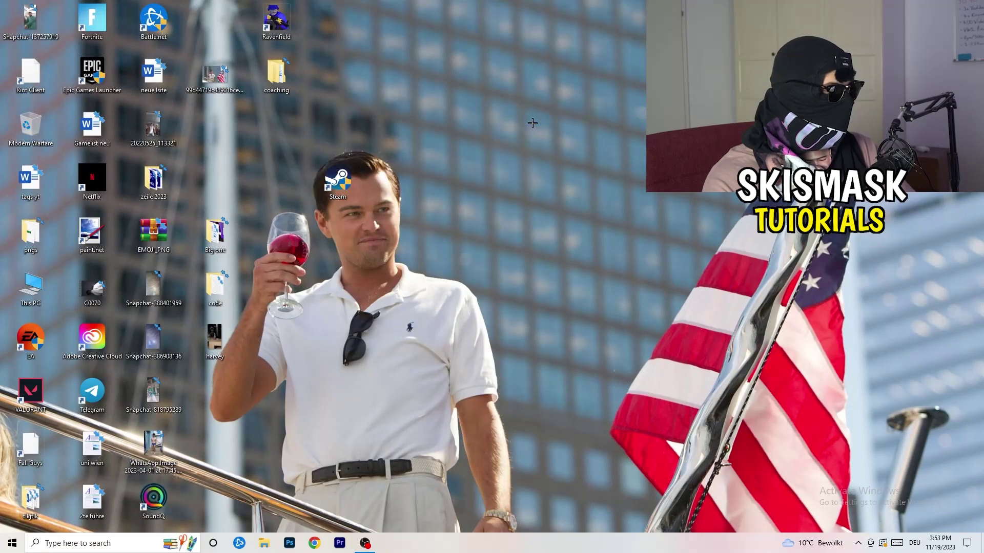
Open Settings from Start, go to Gaming, and confirm Game Mode is switched On.
{"action": "left_click", "coordinate": [2, 550]}
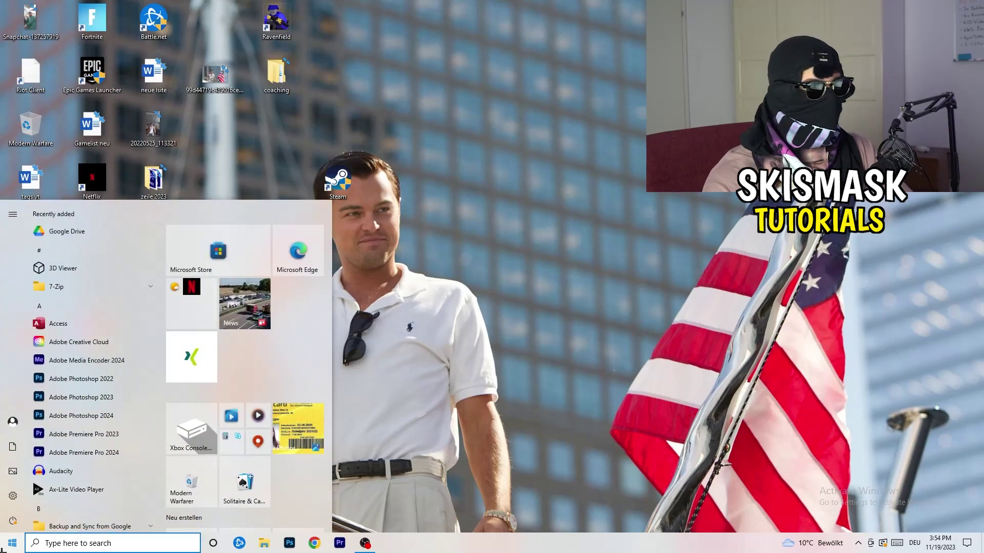
{"action": "left_click", "coordinate": [13, 495]}
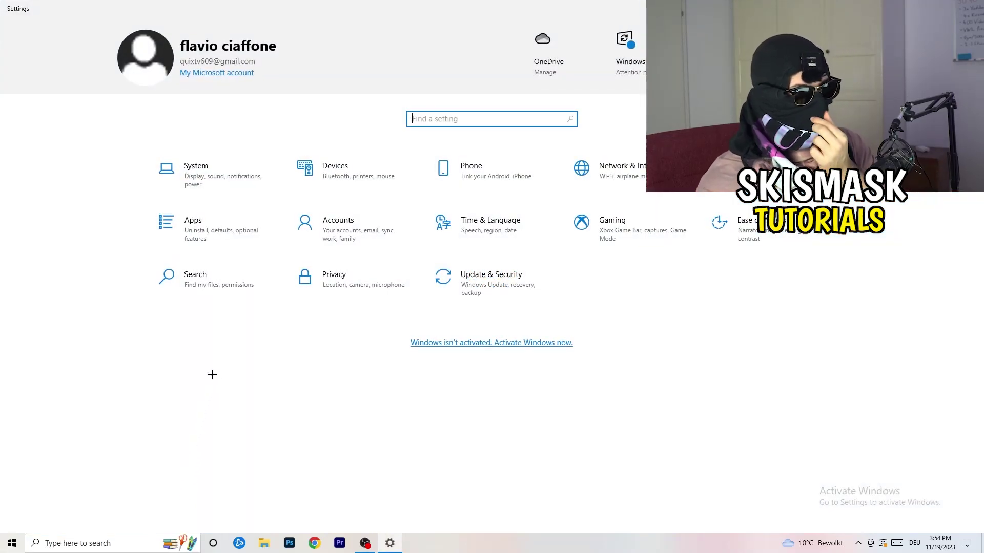
{"action": "left_click", "coordinate": [610, 225]}
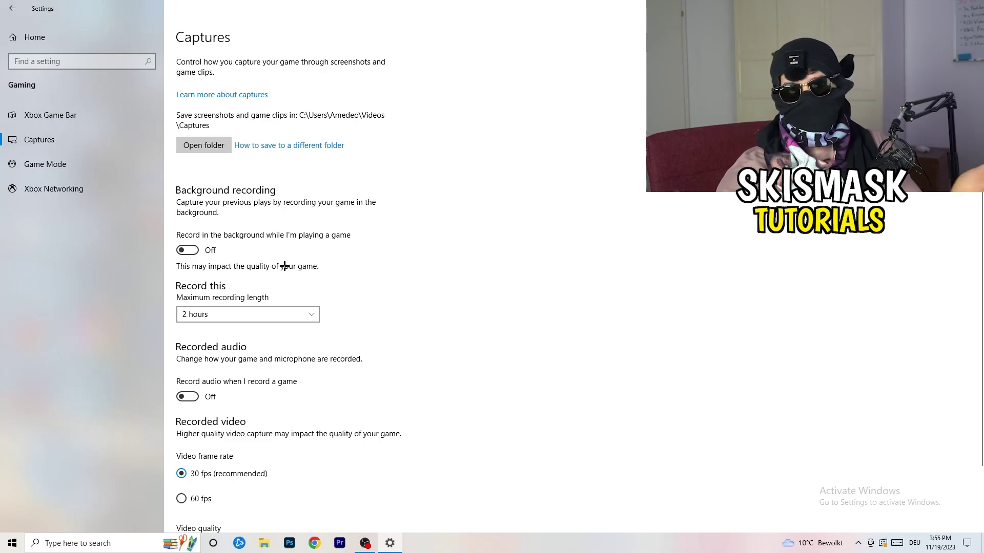
{"action": "scroll", "coordinate": [284, 266], "scroll_direction": "down", "scroll_amount": 3}
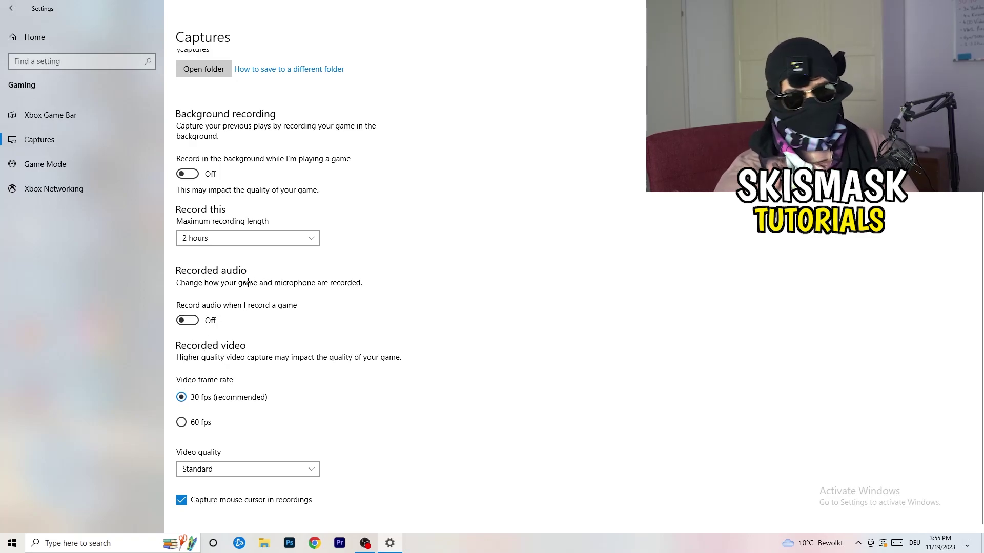
{"action": "left_click", "coordinate": [21, 163]}
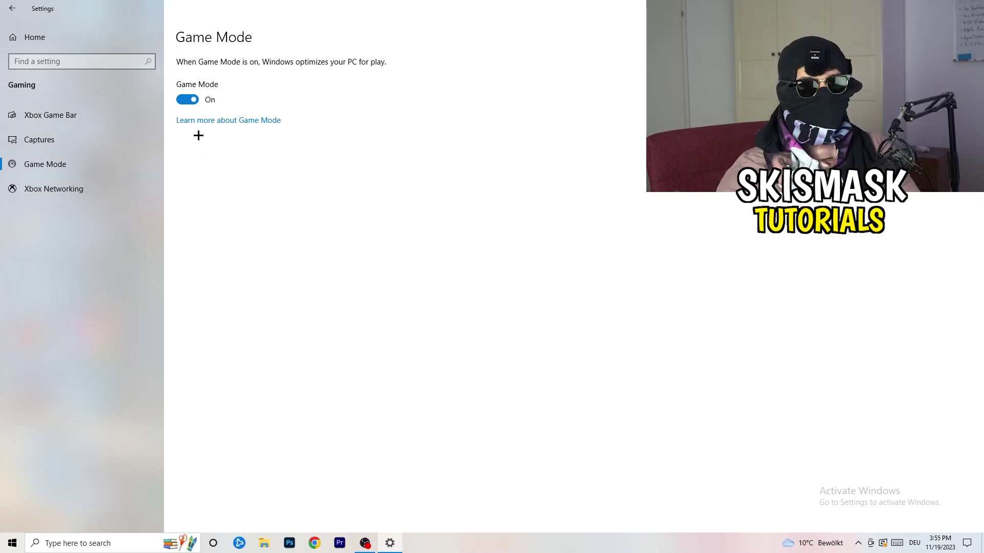
Review the pending restart on the Windows Update page, then go back to Settings home.
{"action": "left_click", "coordinate": [12, 8]}
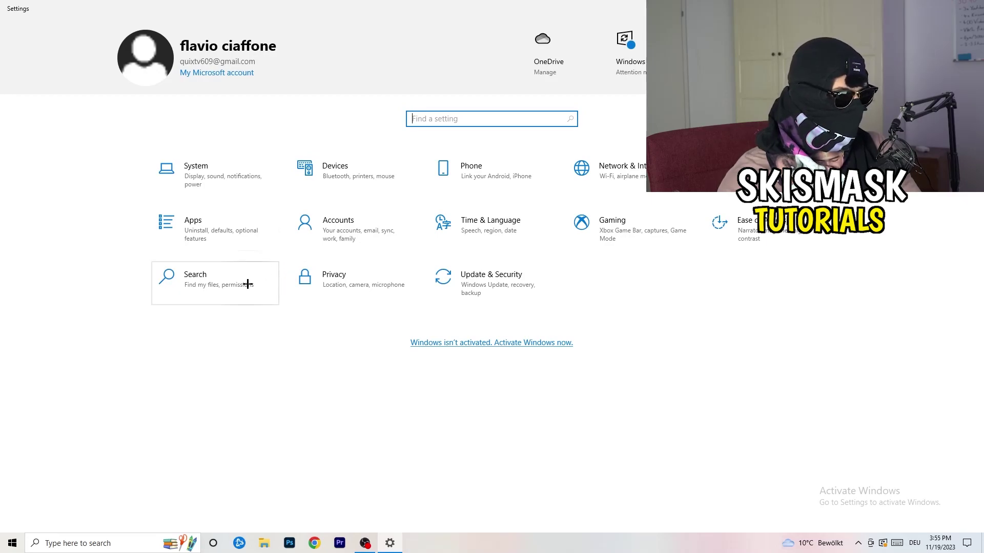
{"action": "left_click", "coordinate": [519, 280]}
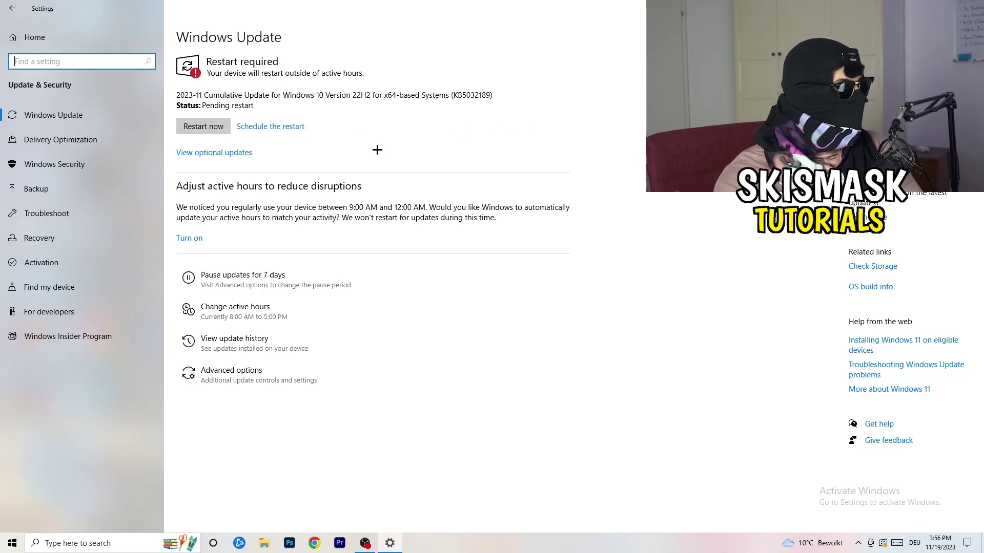
{"action": "left_click", "coordinate": [948, 7]}
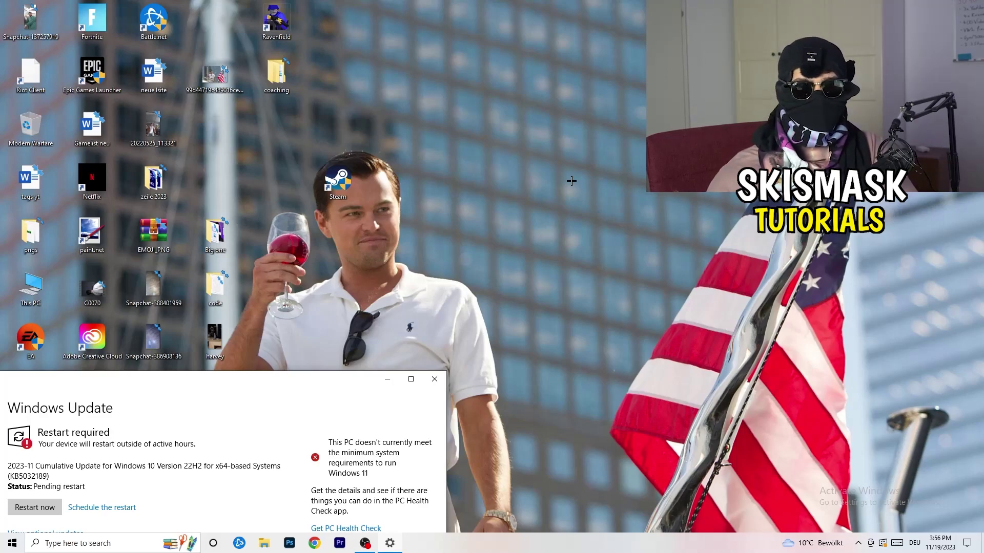
{"action": "left_click", "coordinate": [411, 379]}
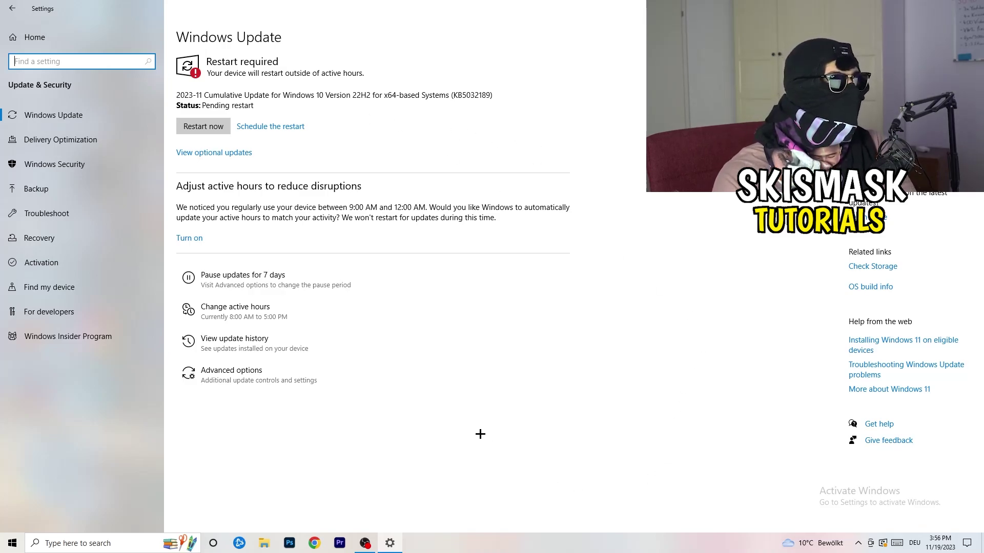
{"action": "left_click", "coordinate": [12, 8]}
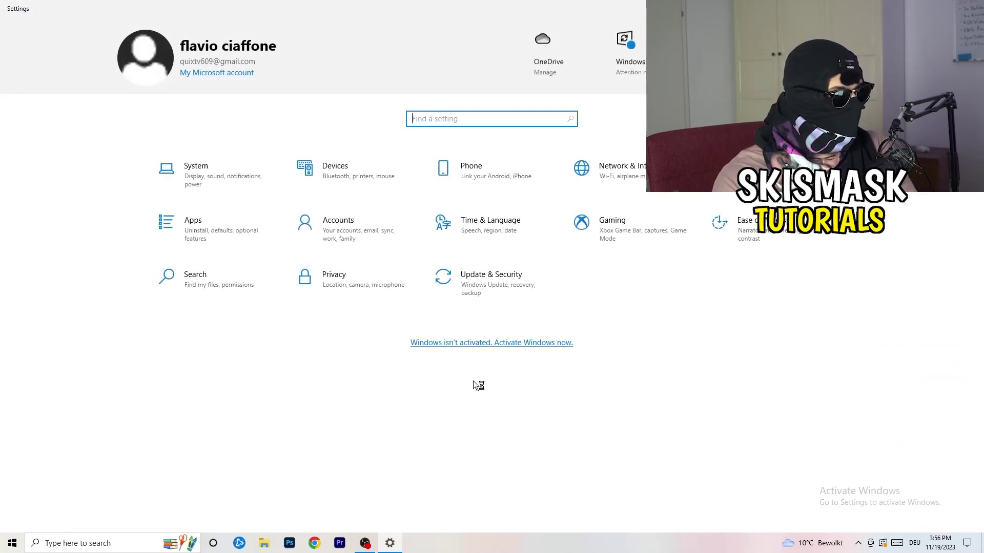
Keep display scaling at 100% and resolution at 1920 × 1080, then open the Power Options plans.
{"action": "left_click", "coordinate": [217, 186]}
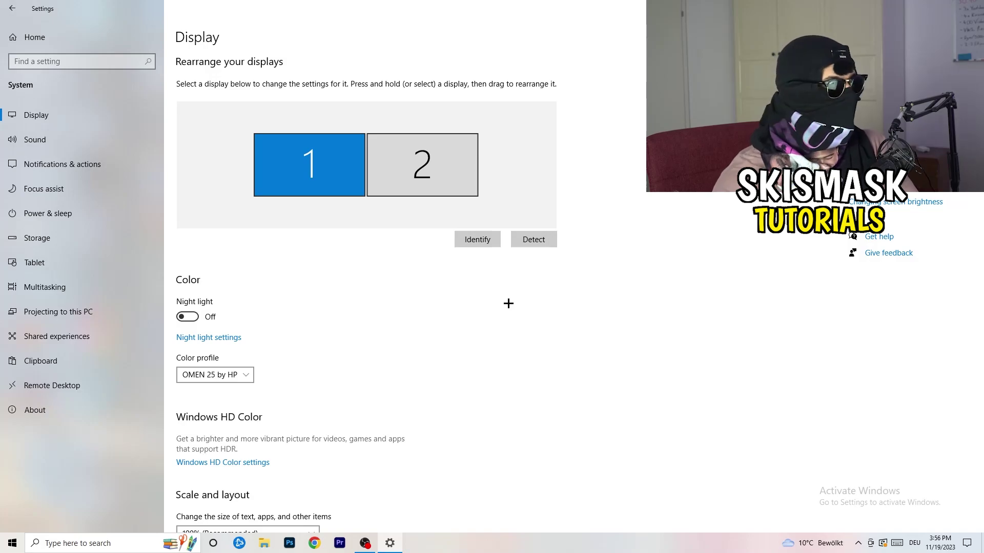
{"action": "scroll", "coordinate": [364, 252], "scroll_direction": "down", "scroll_amount": 5}
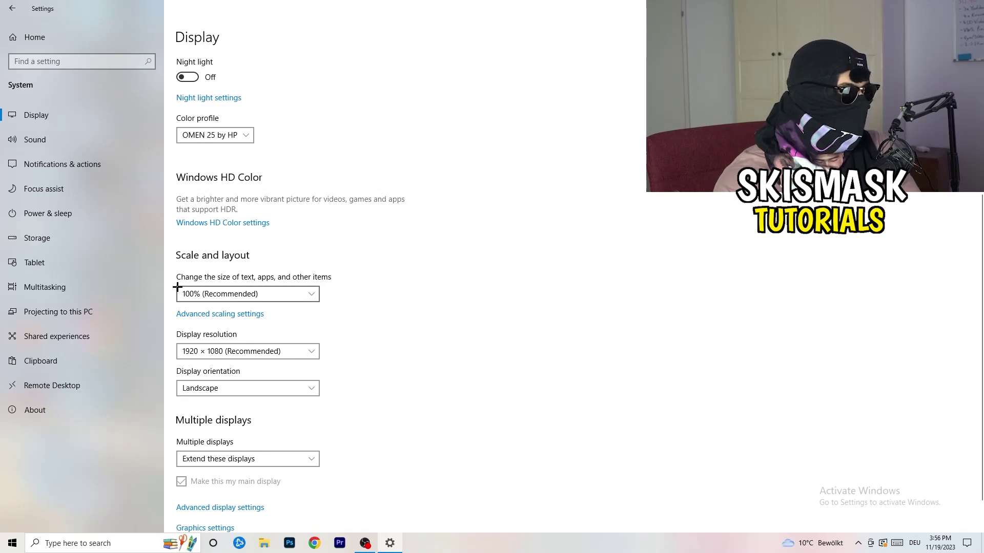
{"action": "left_click", "coordinate": [315, 288]}
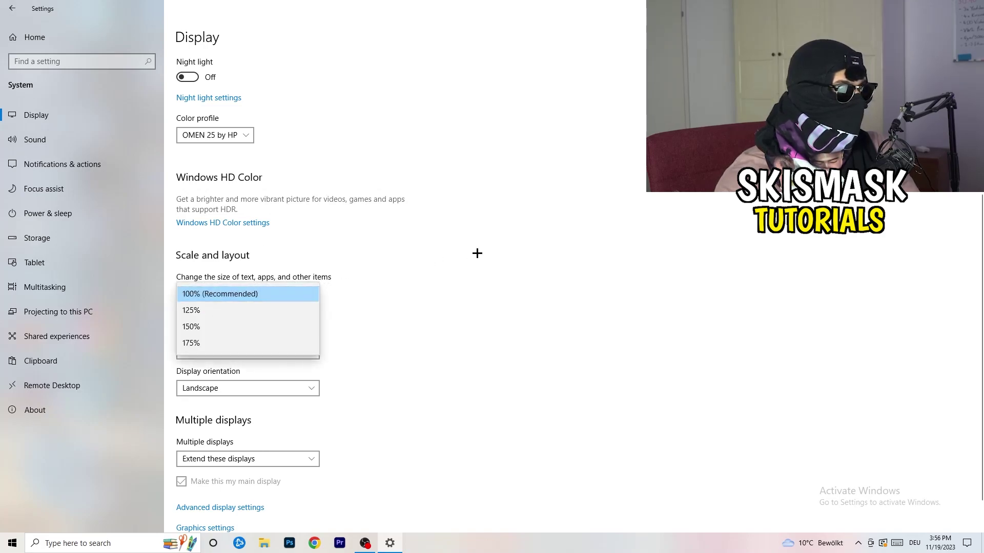
{"action": "left_click", "coordinate": [475, 255]}
{"action": "scroll", "coordinate": [235, 277], "scroll_direction": "down", "scroll_amount": 1}
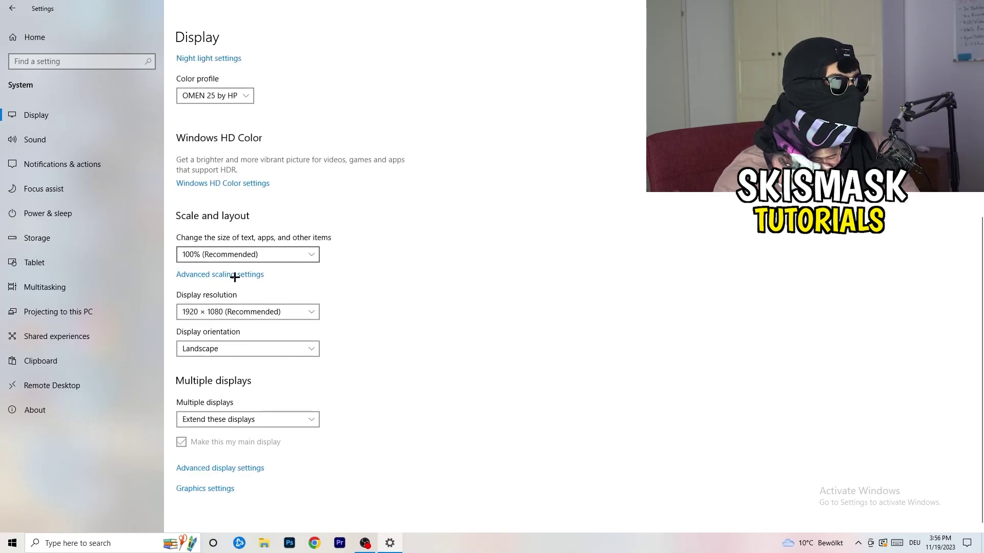
{"action": "left_click", "coordinate": [263, 310]}
{"action": "left_click", "coordinate": [481, 276]}
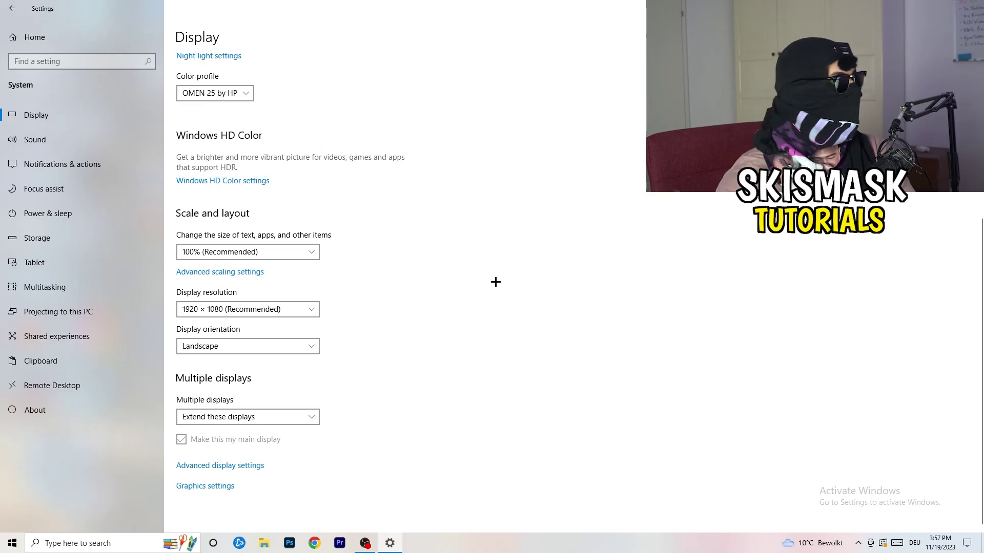
{"action": "left_click", "coordinate": [66, 215]}
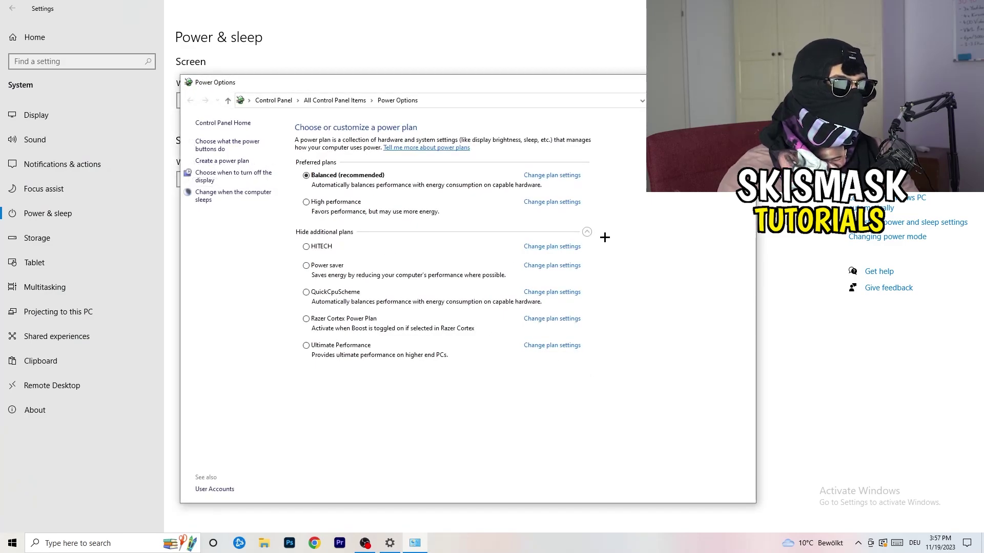
Collapse and re-expand the additional power plans, then close Power Options with Balanced still selected.
{"action": "left_click", "coordinate": [588, 232]}
{"action": "left_click", "coordinate": [587, 233]}
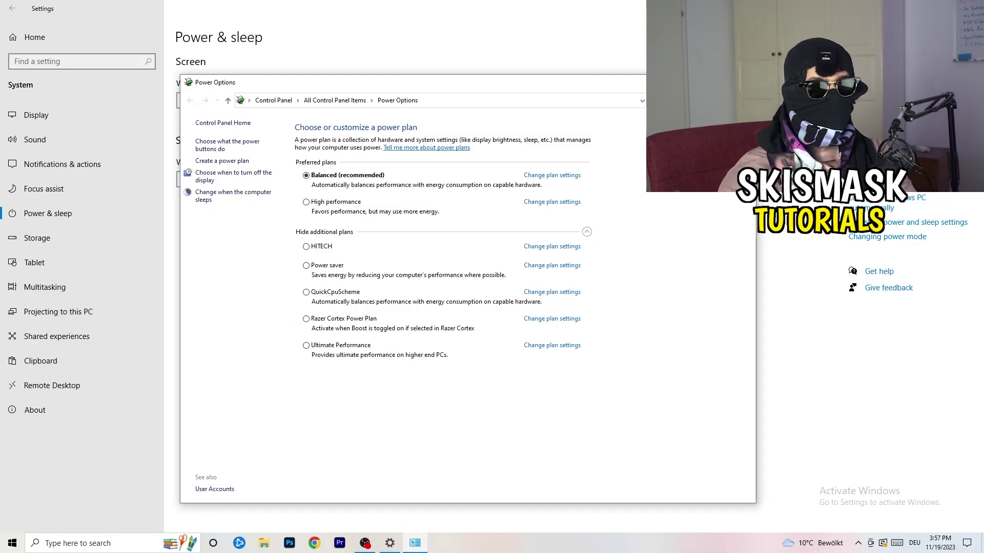
{"action": "key", "text": "alt+F4"}
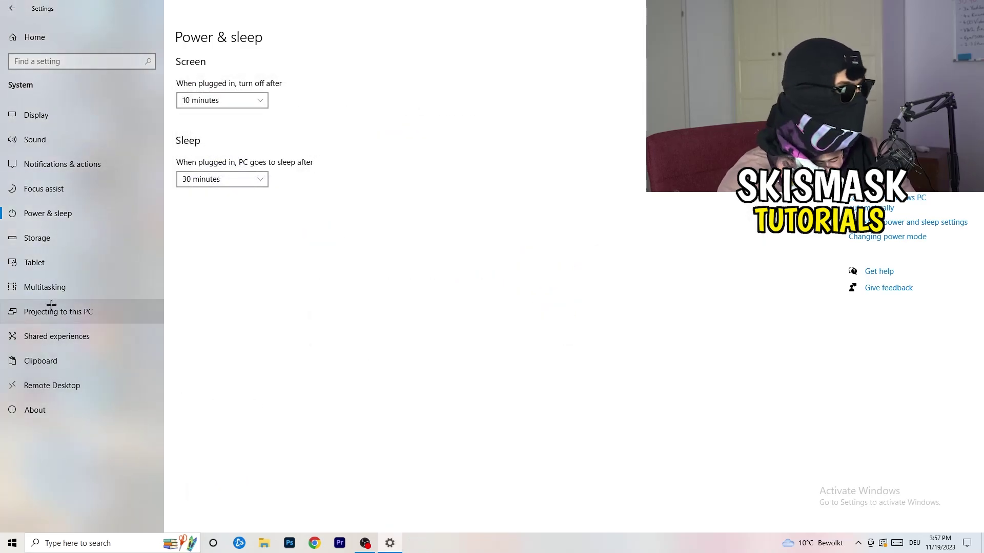
Confirm Storage Sense is on and set to run every week, then close Settings.
{"action": "left_click", "coordinate": [60, 239]}
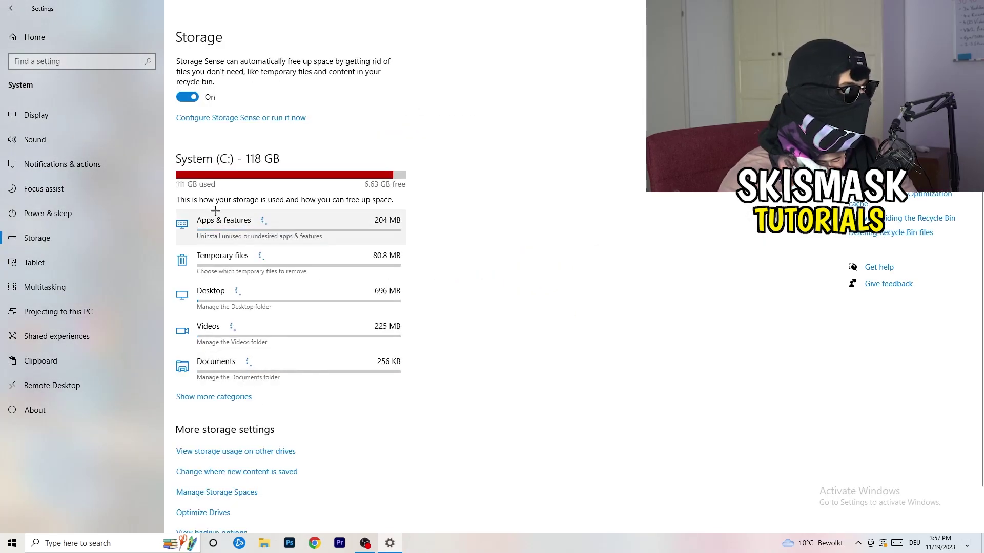
{"action": "left_click", "coordinate": [220, 118]}
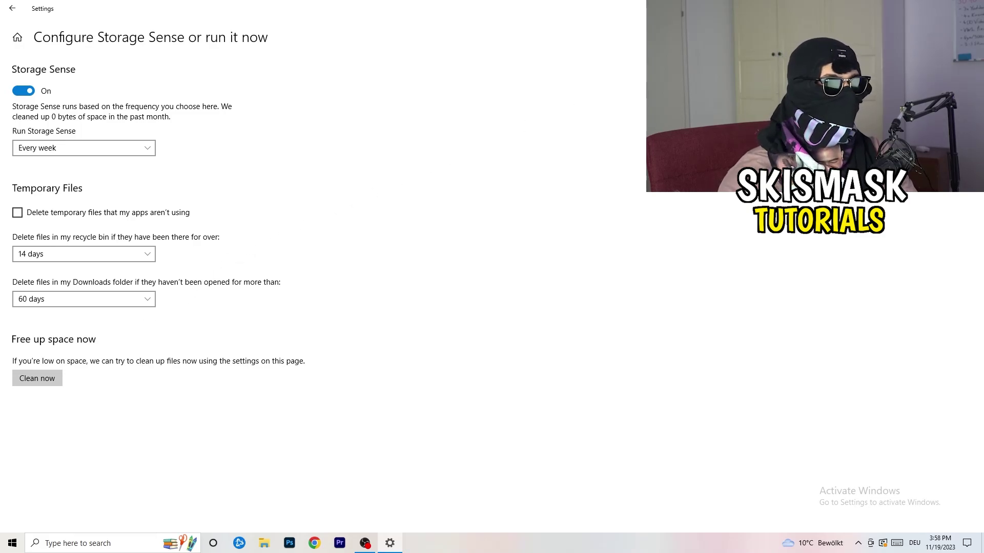
{"action": "left_click", "coordinate": [971, 7]}
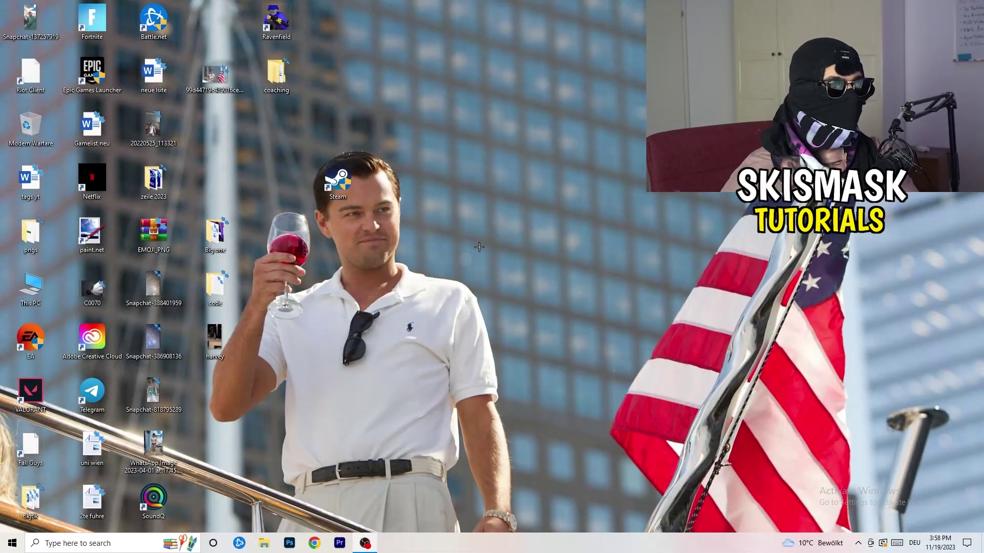